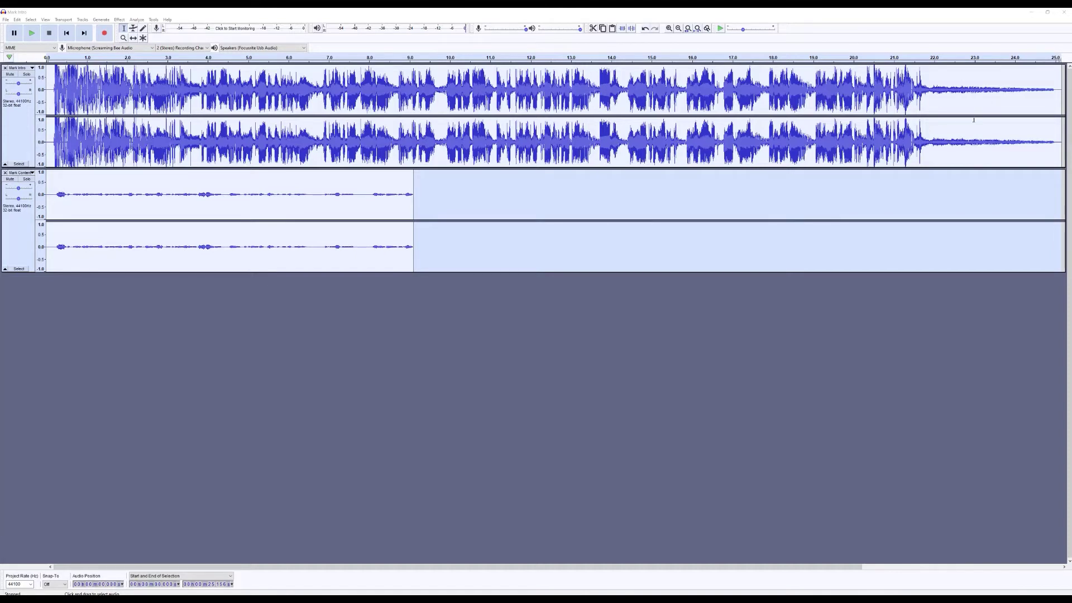
# Select the quiet content clip on the second track and cut it out.
pyautogui.moveTo(413, 234); pyautogui.dragTo(414, 234)
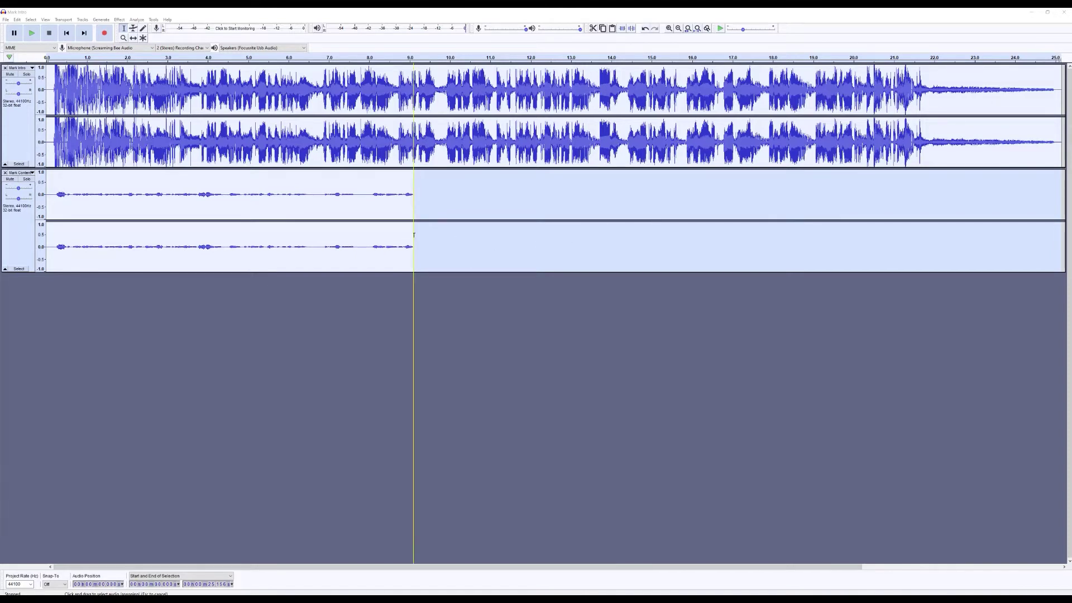
pyautogui.click(461, 314)
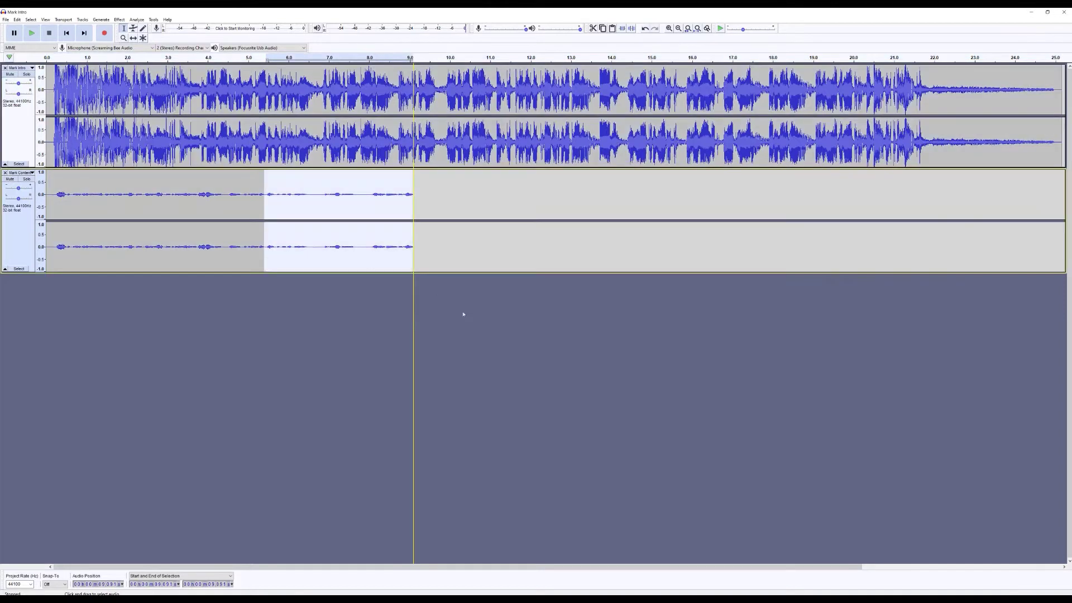
pyautogui.moveTo(436, 243); pyautogui.dragTo(16, 268)
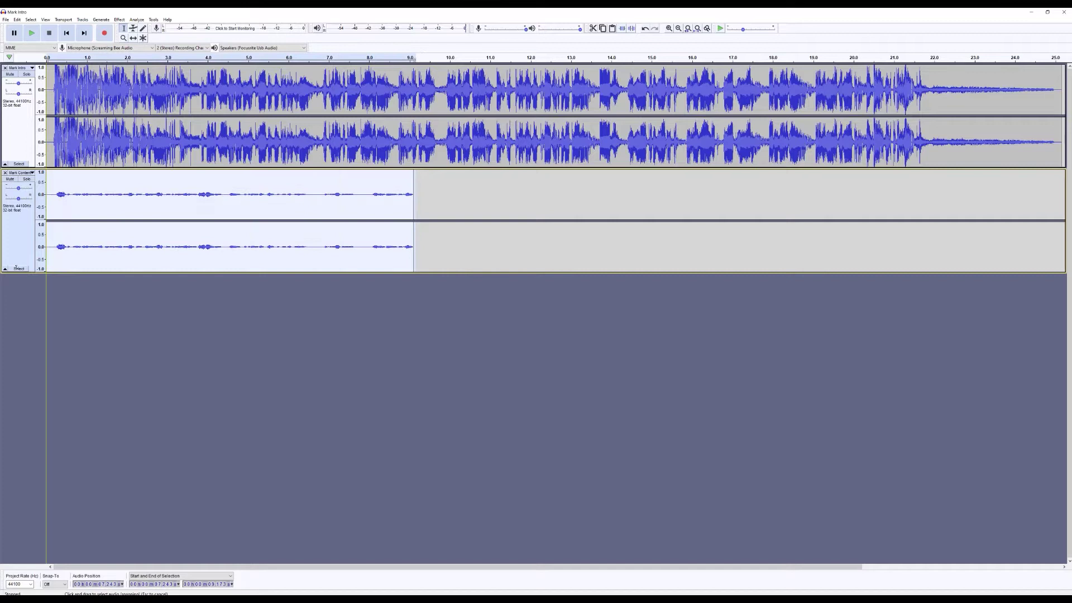
pyautogui.click(18, 19)
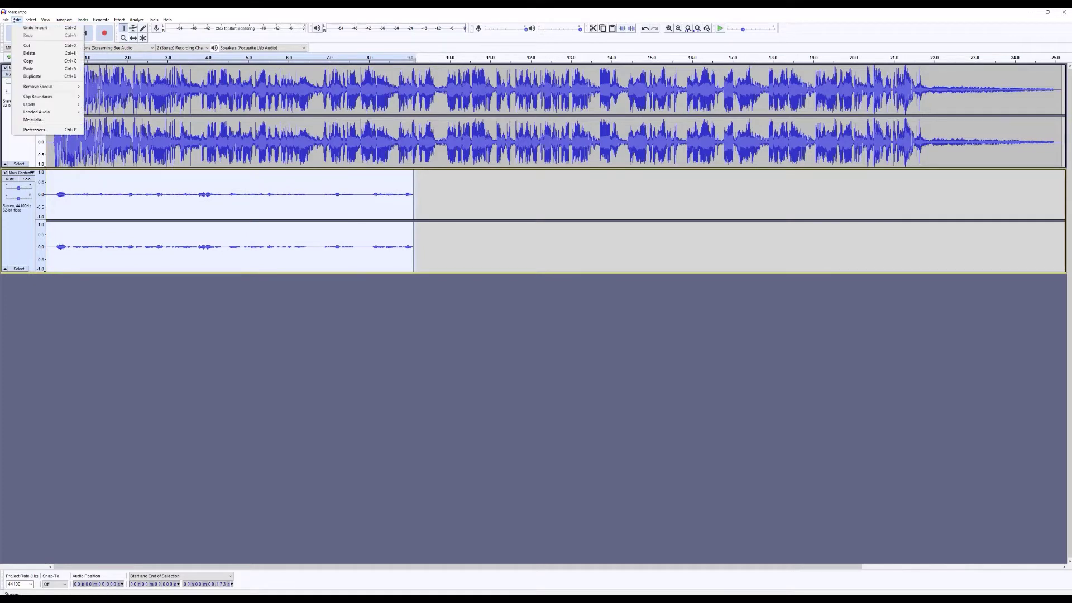
pyautogui.click(17, 18)
pyautogui.click(26, 45)
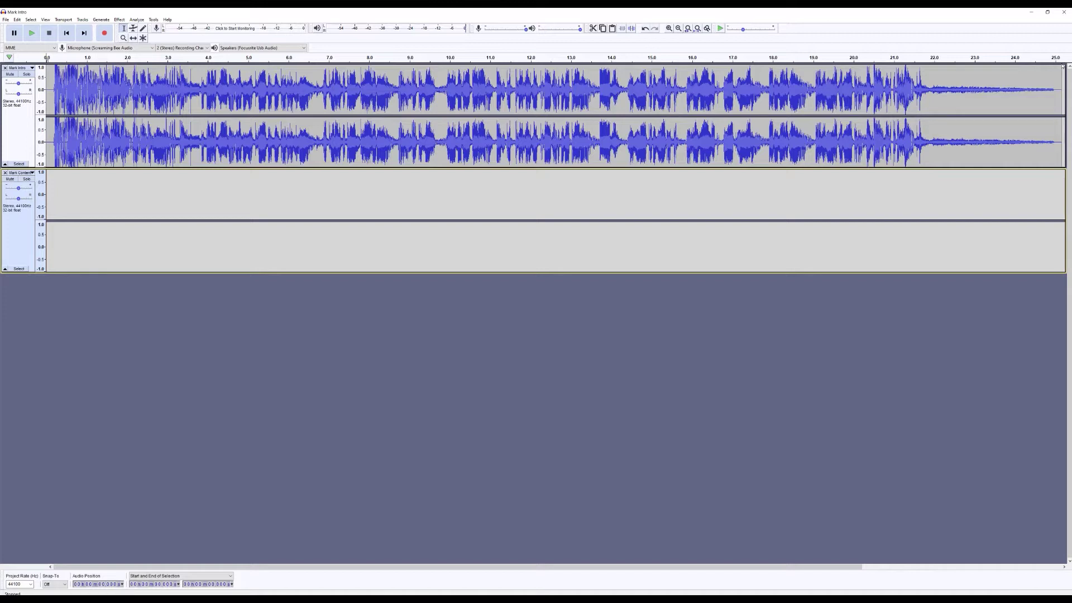
# Paste the content clip onto the intro track right after the intro ends.
pyautogui.press('End')
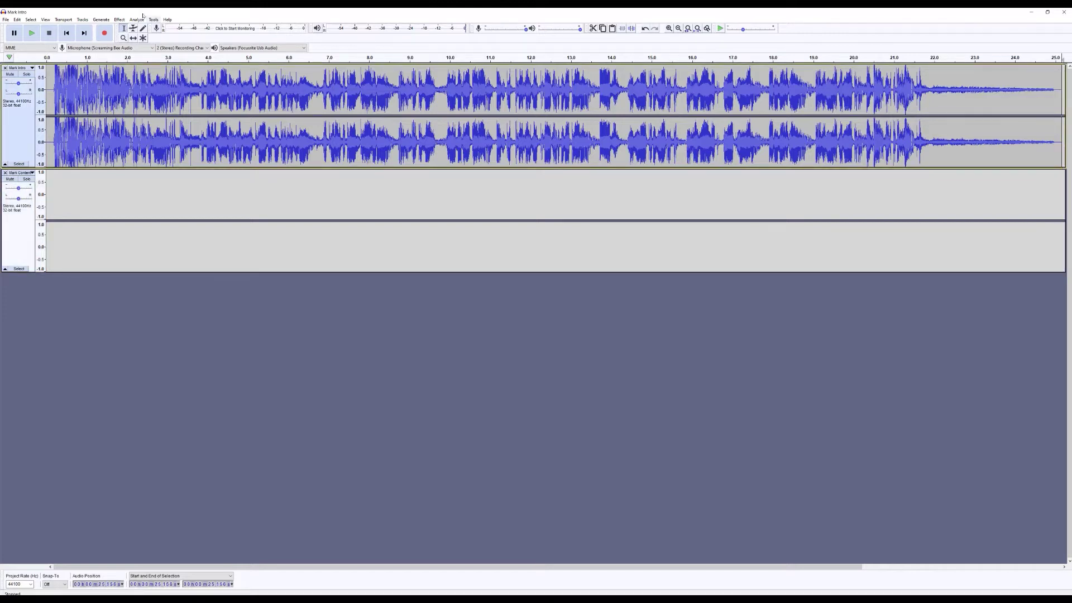
pyautogui.click(16, 19)
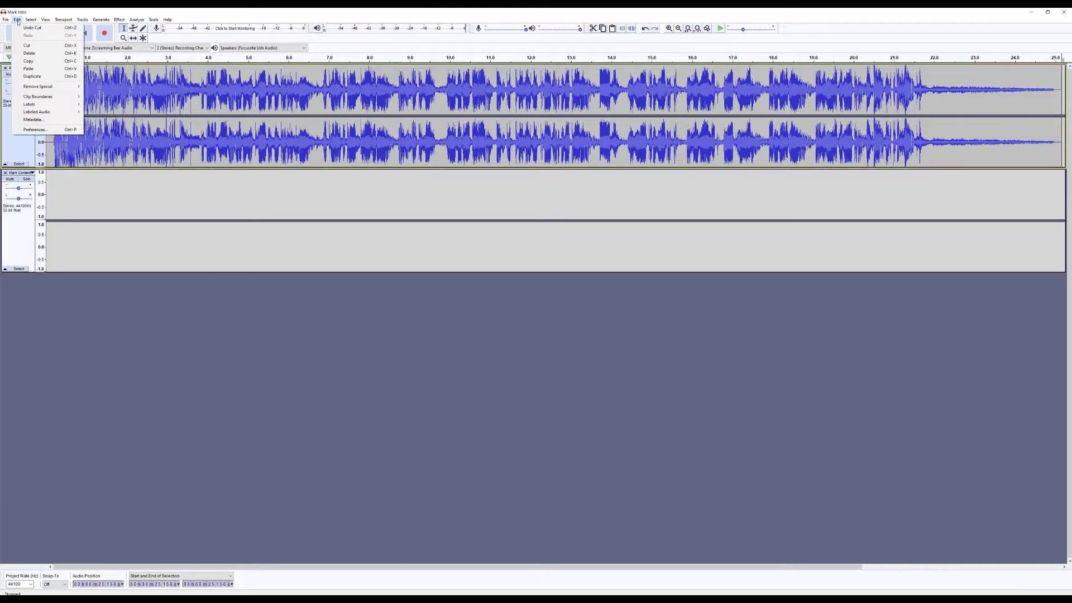
pyautogui.click(28, 68)
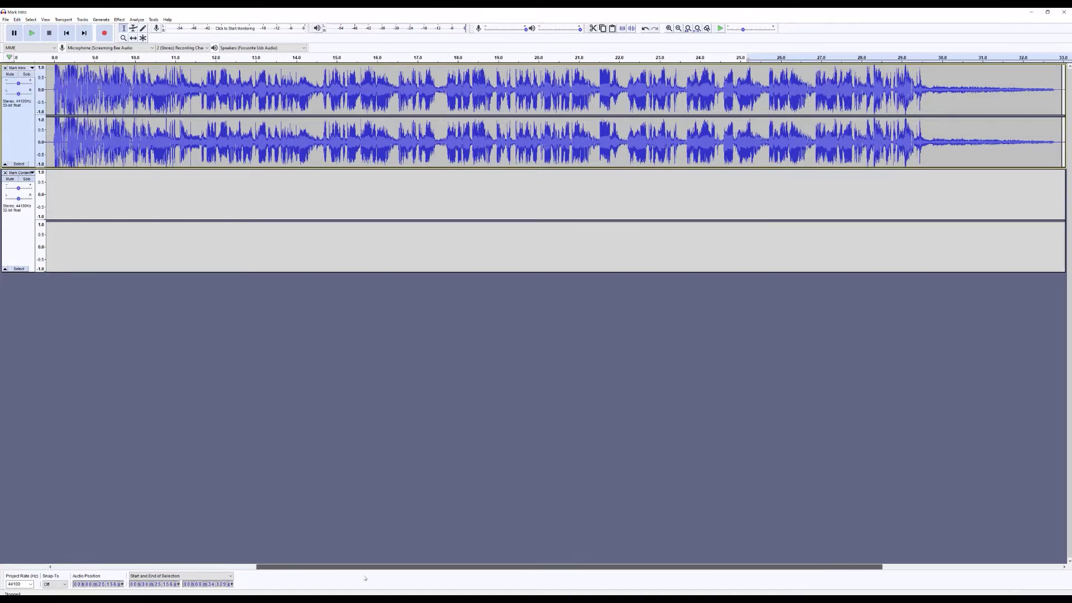
pyautogui.moveTo(147, 567); pyautogui.dragTo(373, 567)
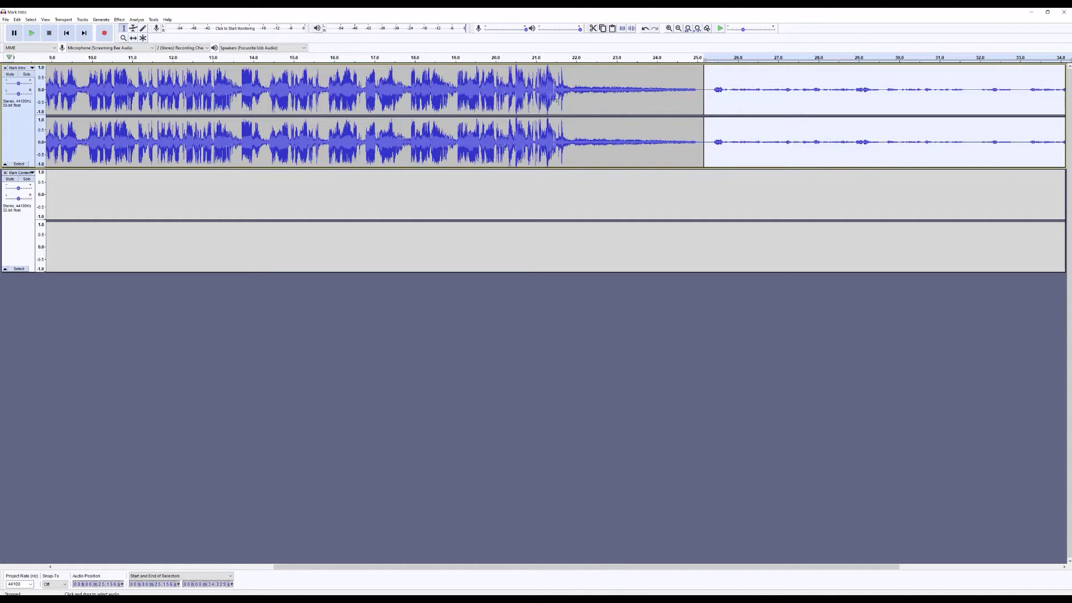
# Play back the transition from the intro into the pasted content clip.
pyautogui.click(512, 92)
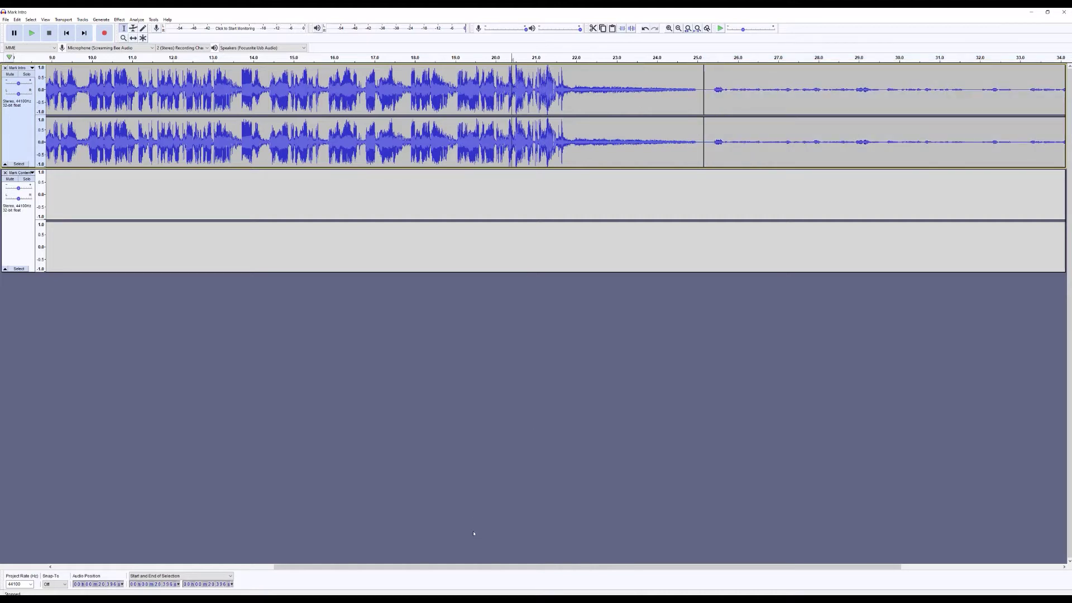
pyautogui.moveTo(478, 566); pyautogui.dragTo(495, 566)
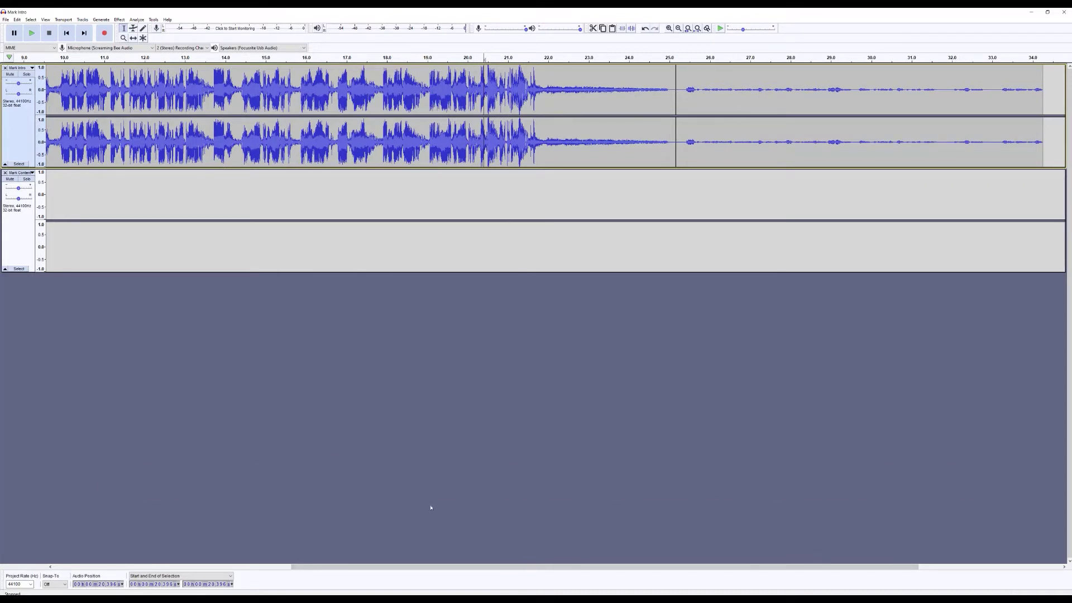
pyautogui.hscroll(-5, 389, 240)
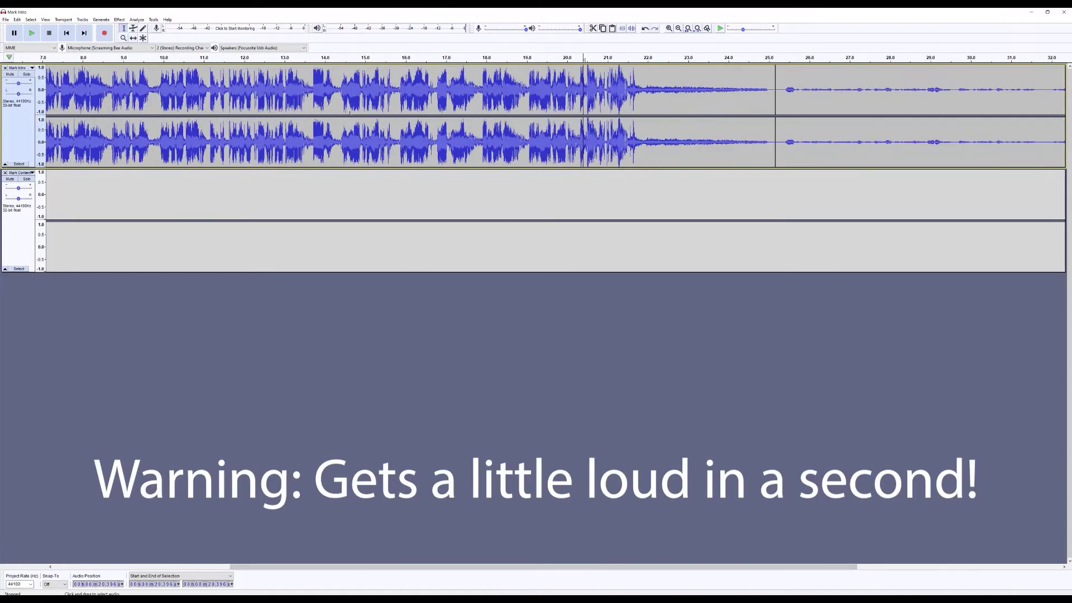
pyautogui.click(571, 79)
pyautogui.press('space')
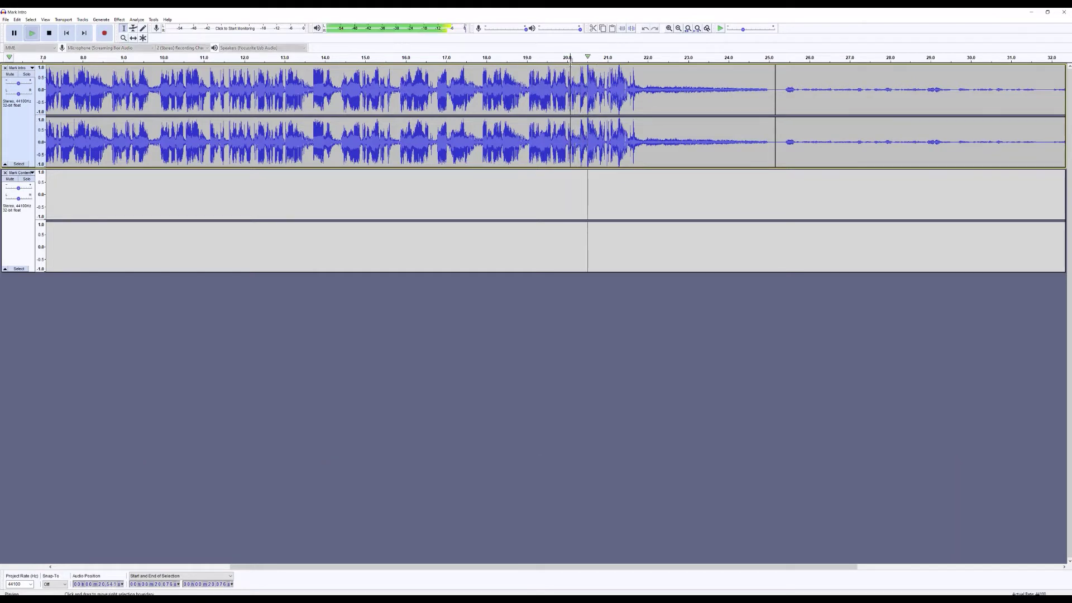
pyautogui.press('space')
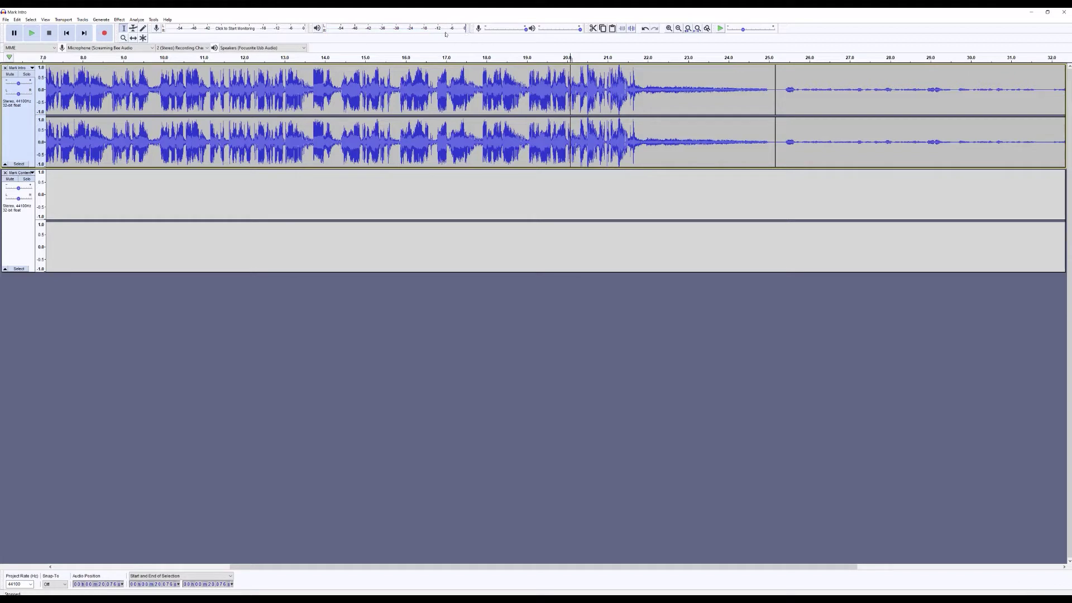
# Select the pasted clip on the first track from about 25.3 to 34.3 seconds.
pyautogui.click(795, 100)
pyautogui.moveTo(238, 567); pyautogui.dragTo(307, 566)
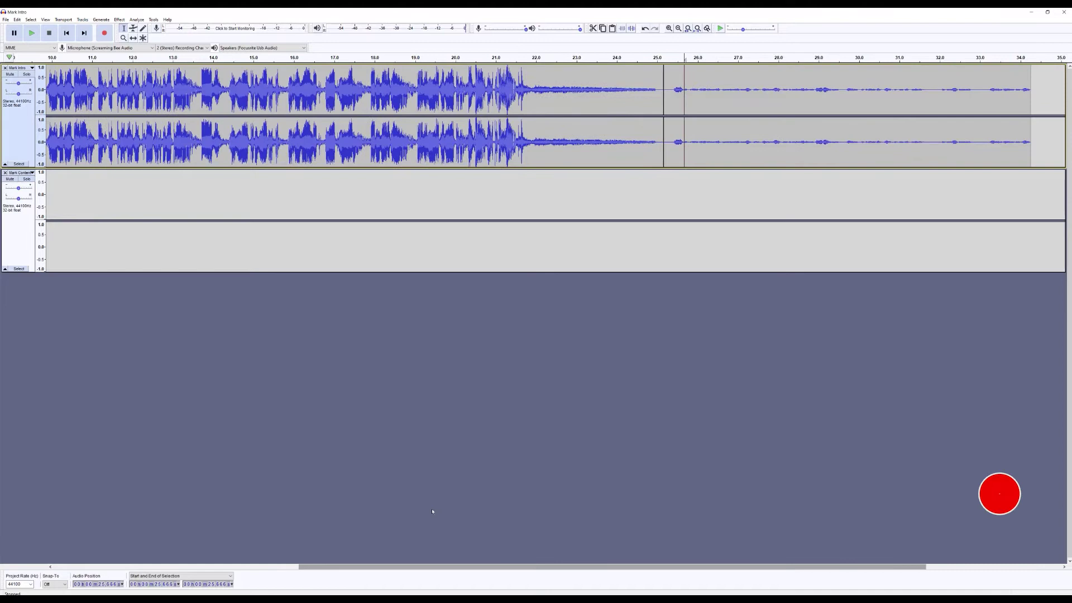
pyautogui.moveTo(1034, 138); pyautogui.dragTo(685, 144)
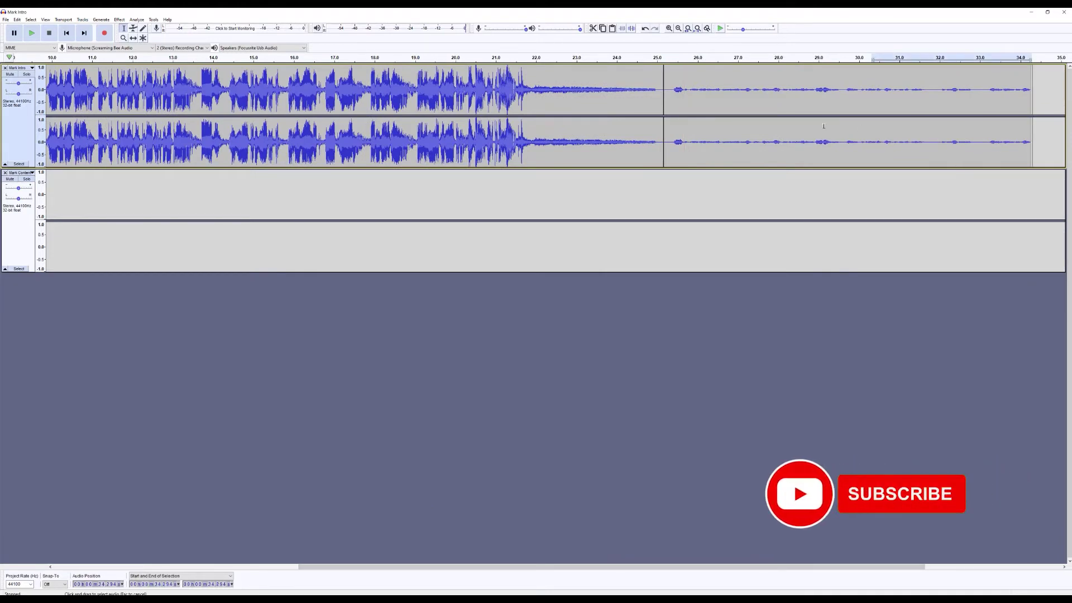
pyautogui.click(1036, 131)
pyautogui.moveTo(1035, 132); pyautogui.dragTo(659, 148)
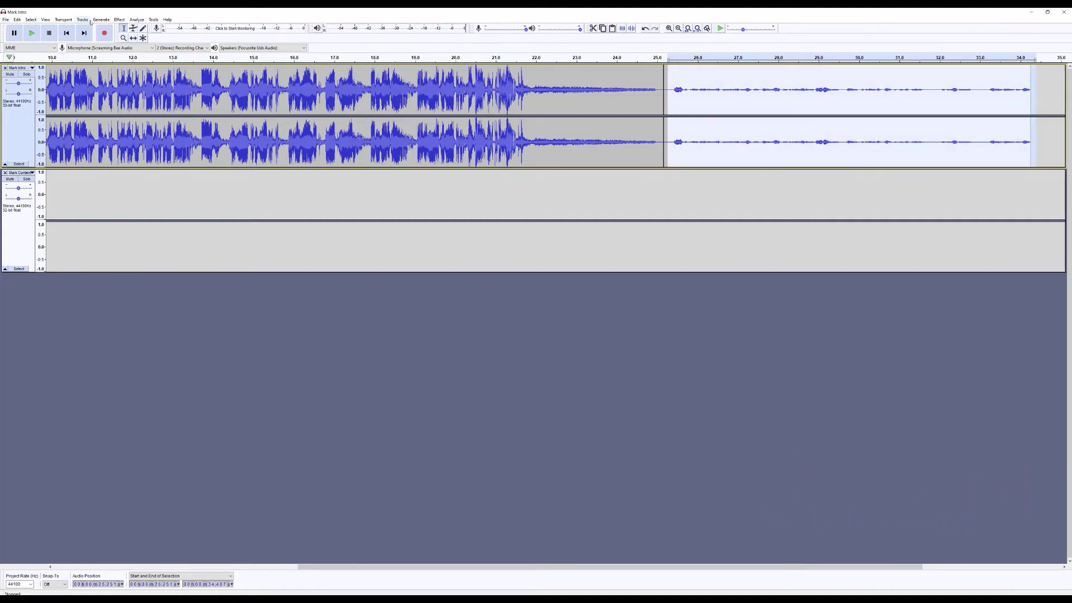
pyautogui.click(119, 19)
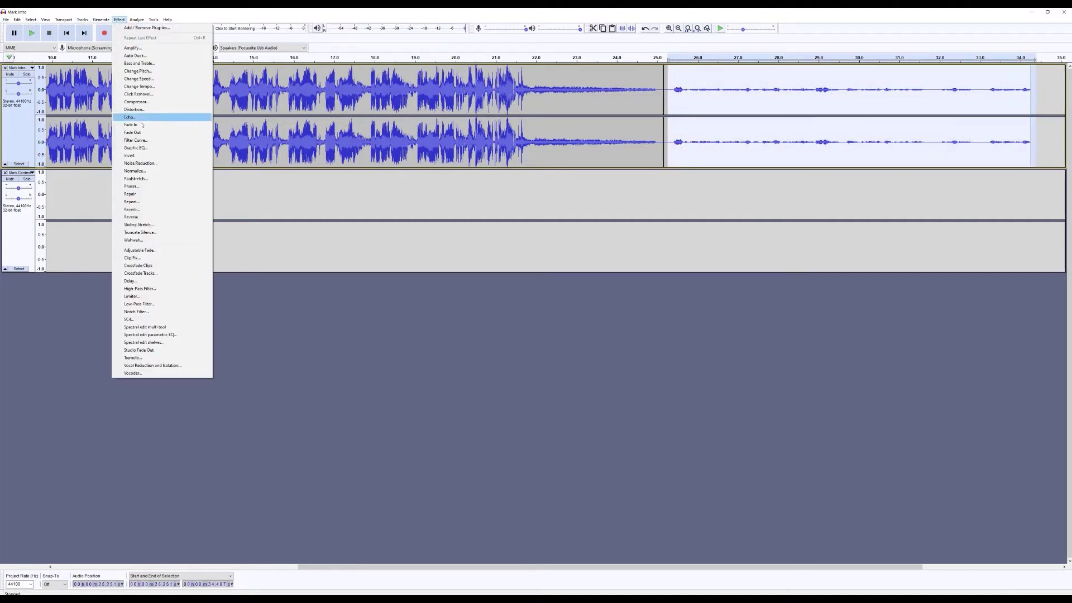
pyautogui.click(135, 171)
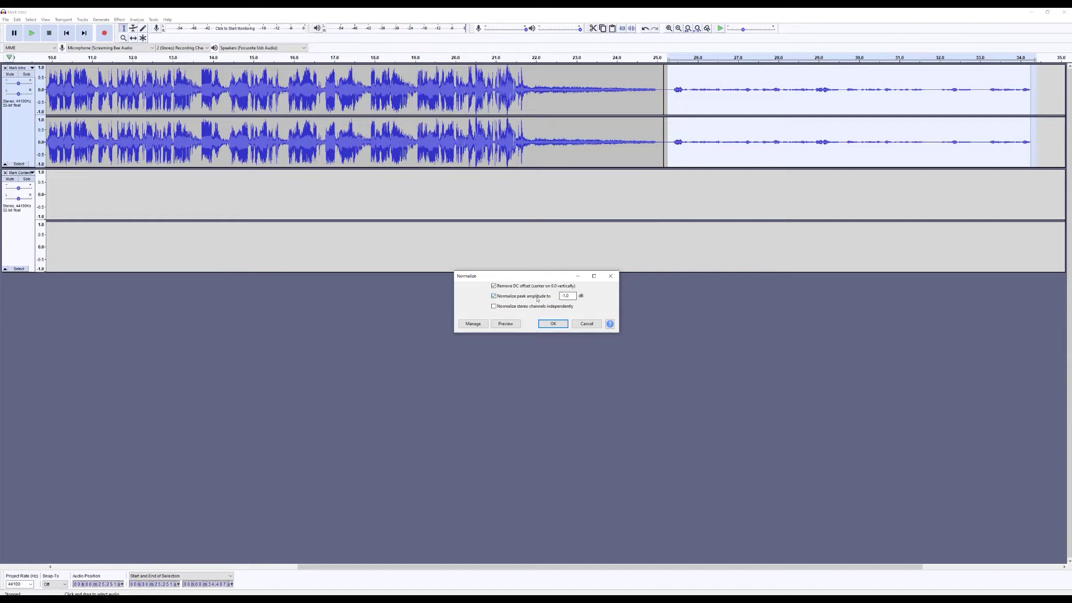
pyautogui.click(554, 323)
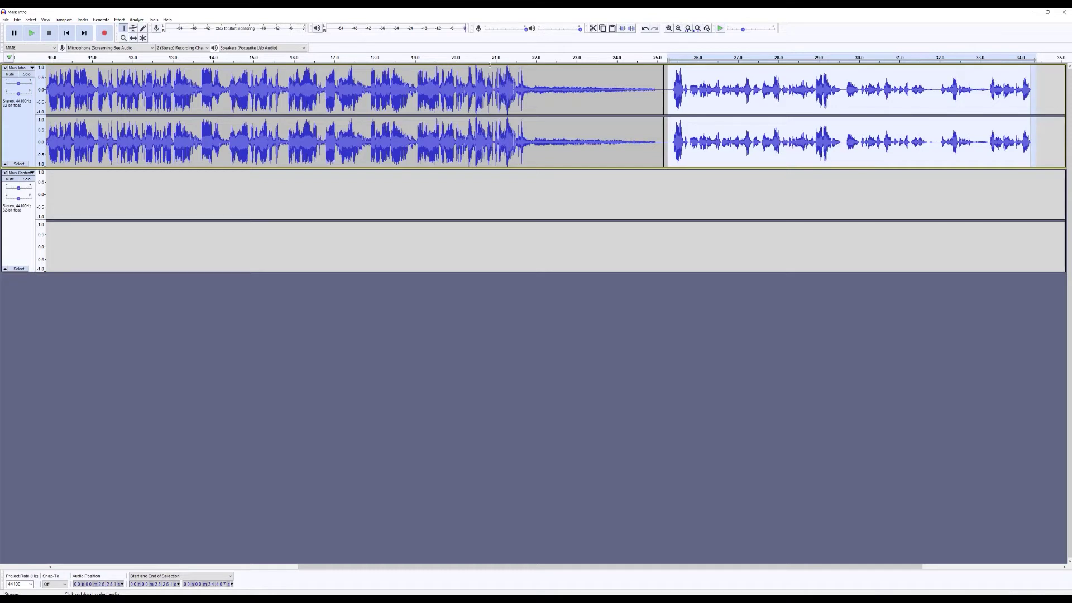
pyautogui.click(489, 57)
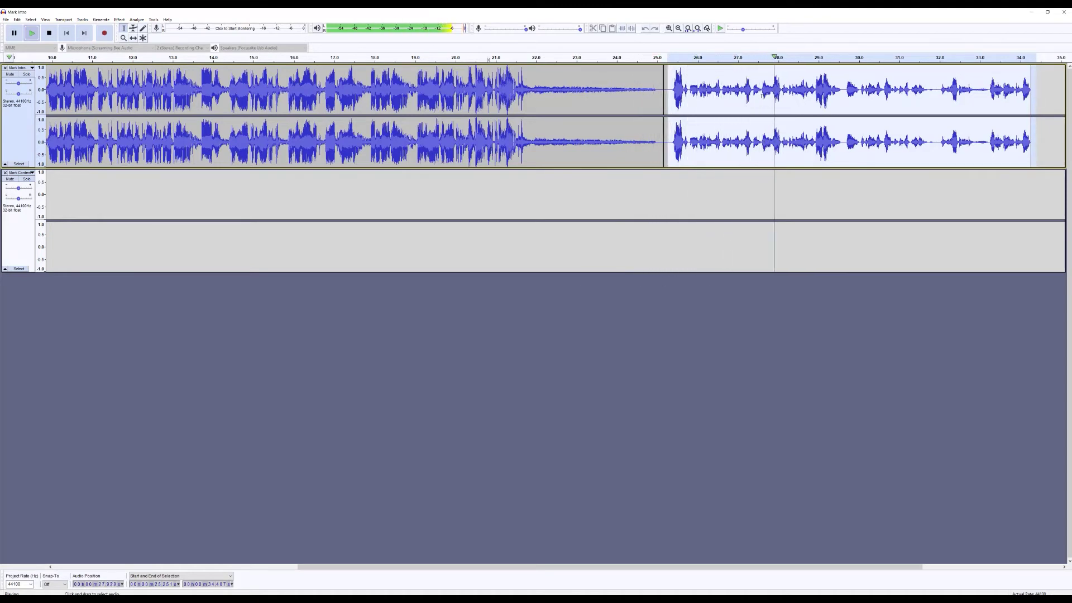
pyautogui.press('space')
pyautogui.hotkey('ctrl', 'r')
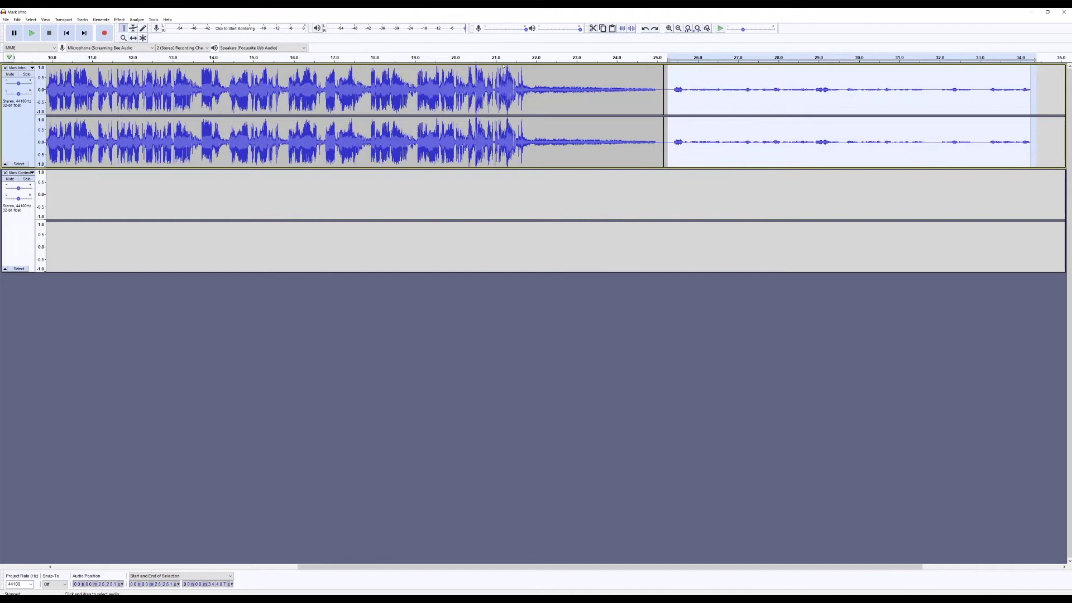
pyautogui.click(491, 58)
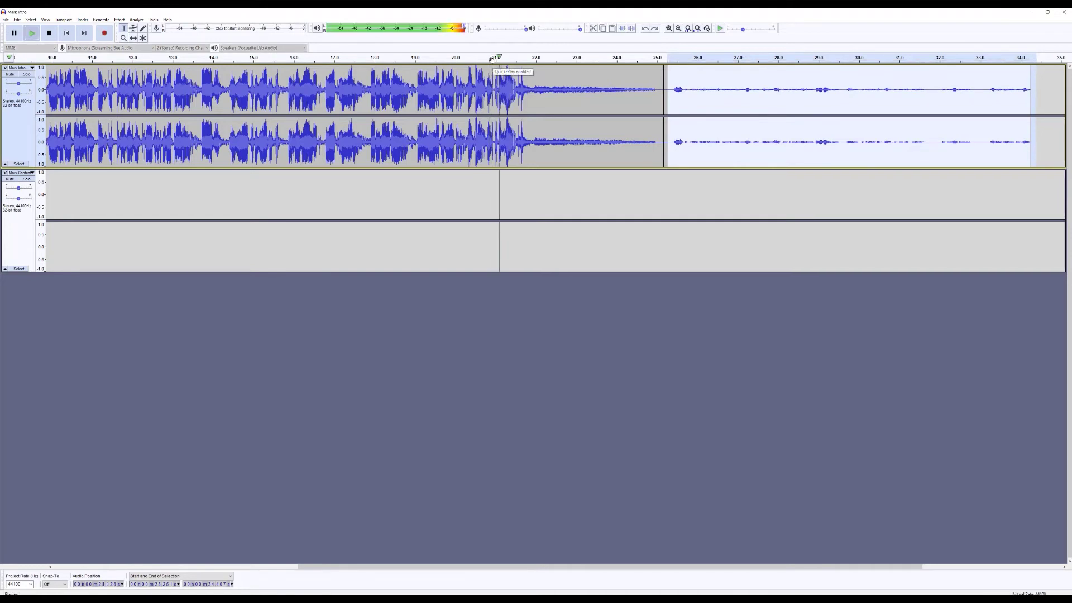
pyautogui.click(672, 57)
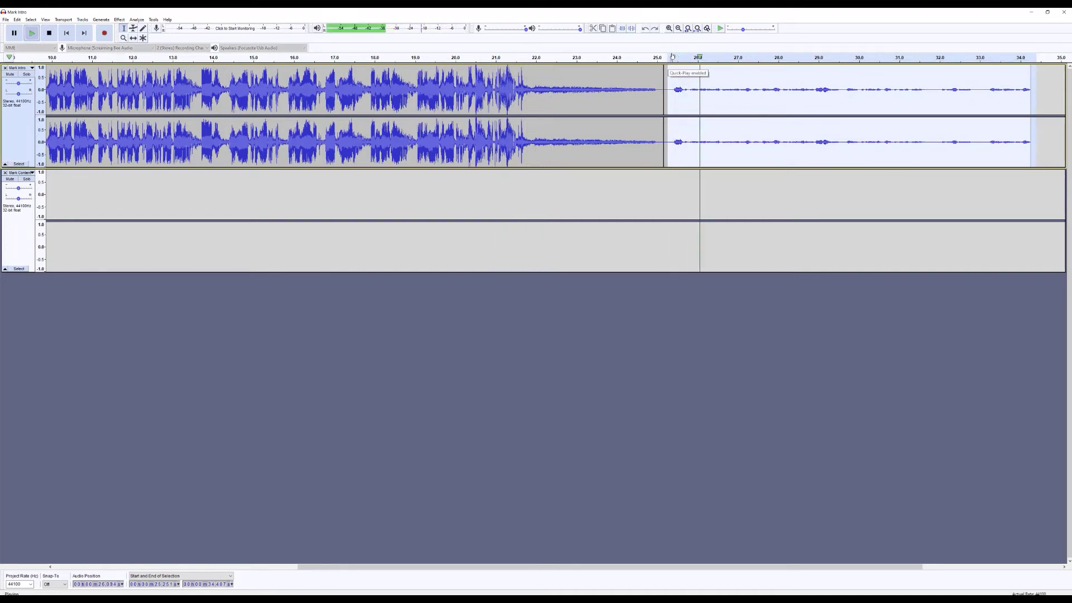
pyautogui.press('space')
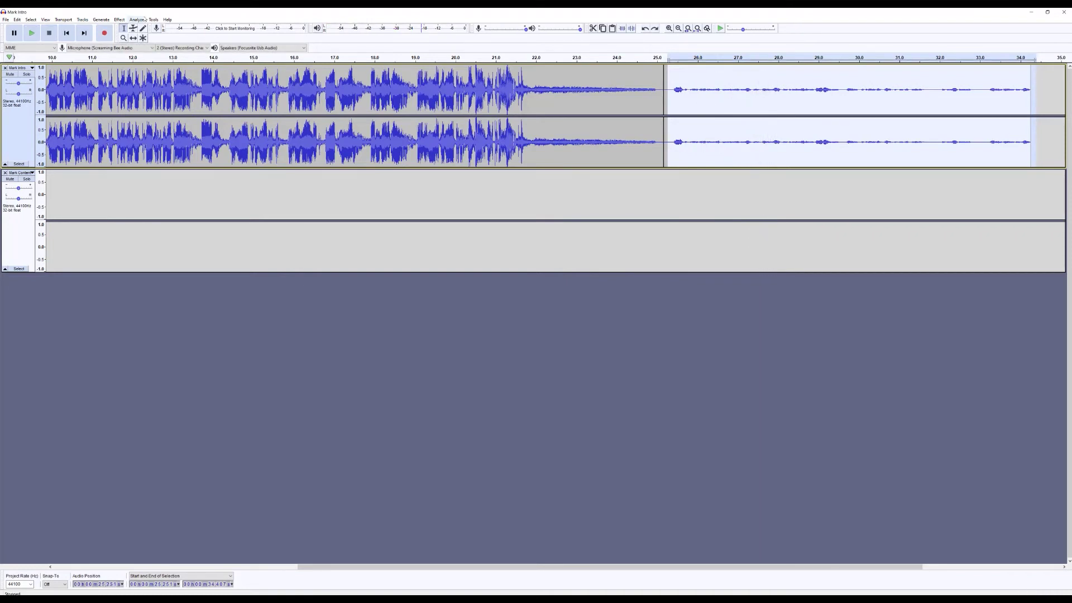
# Amplify the selected pasted clip by 18.0 dB.
pyautogui.click(119, 19)
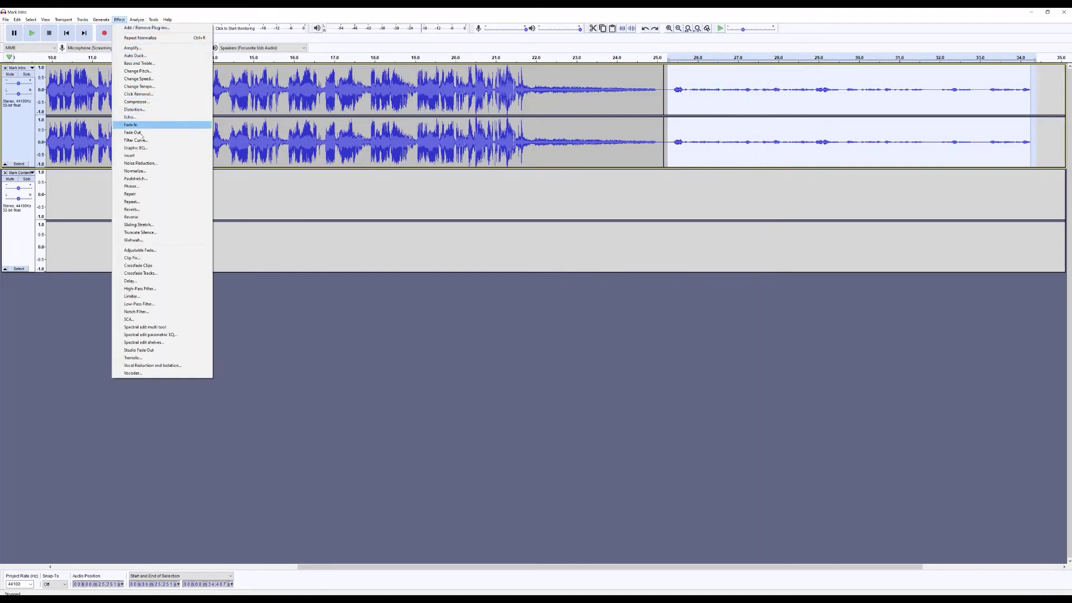
pyautogui.click(131, 48)
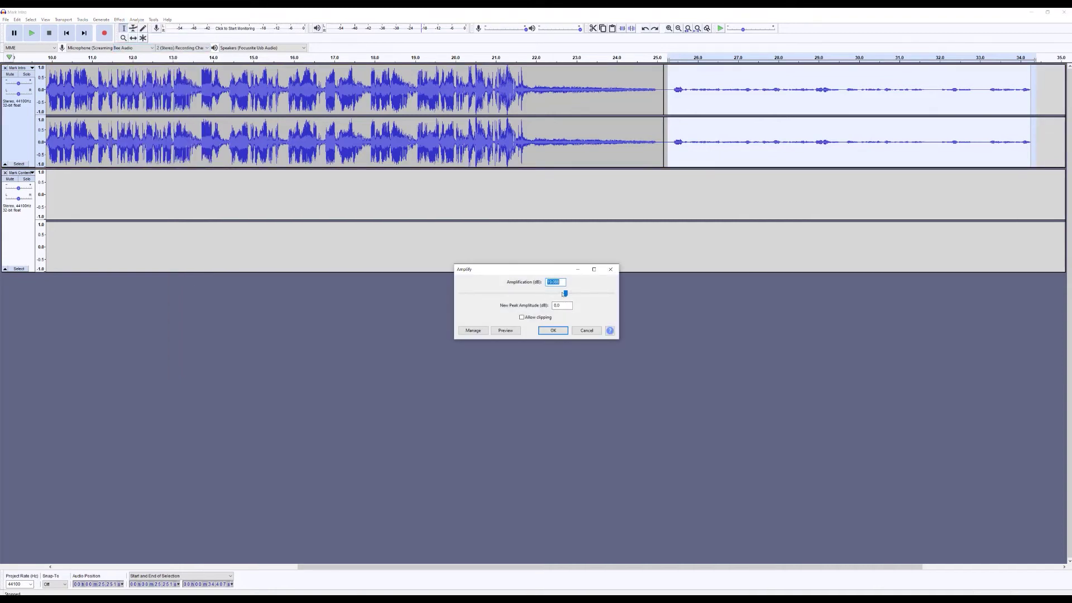
pyautogui.moveTo(565, 291); pyautogui.dragTo(560, 293)
pyautogui.moveTo(560, 293); pyautogui.dragTo(562, 294)
pyautogui.moveTo(562, 293); pyautogui.dragTo(565, 296)
pyautogui.click(553, 330)
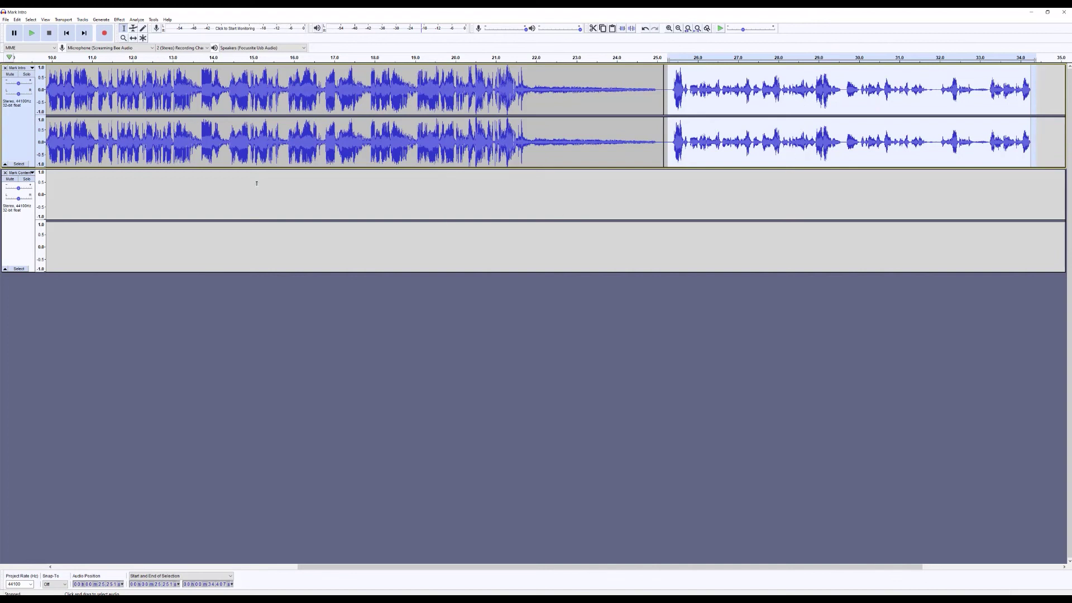
# Show the Edit menu with the option to undo the amplify.
pyautogui.click(17, 19)
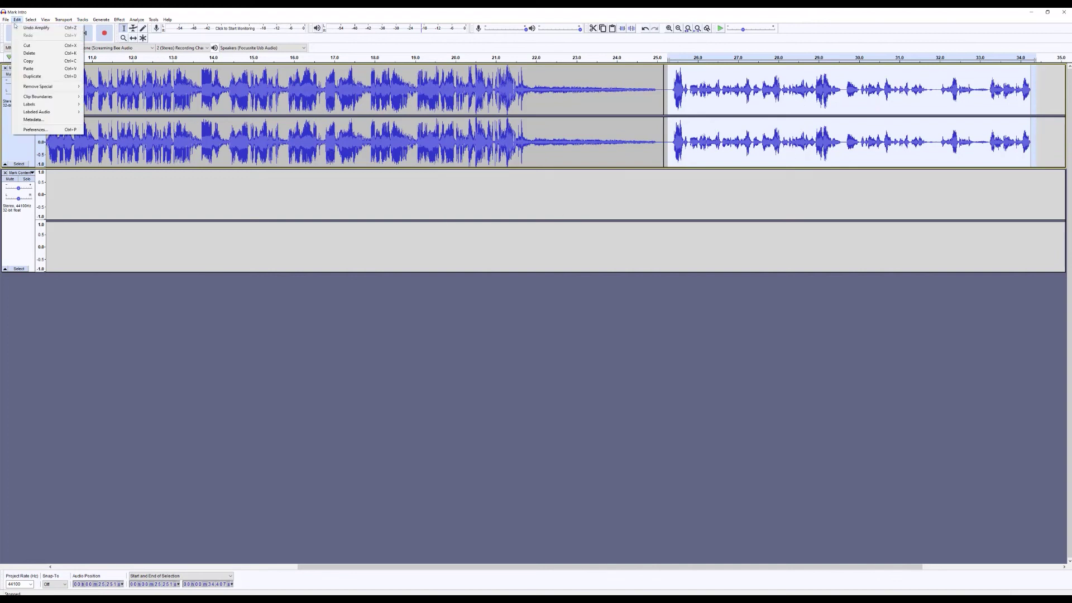